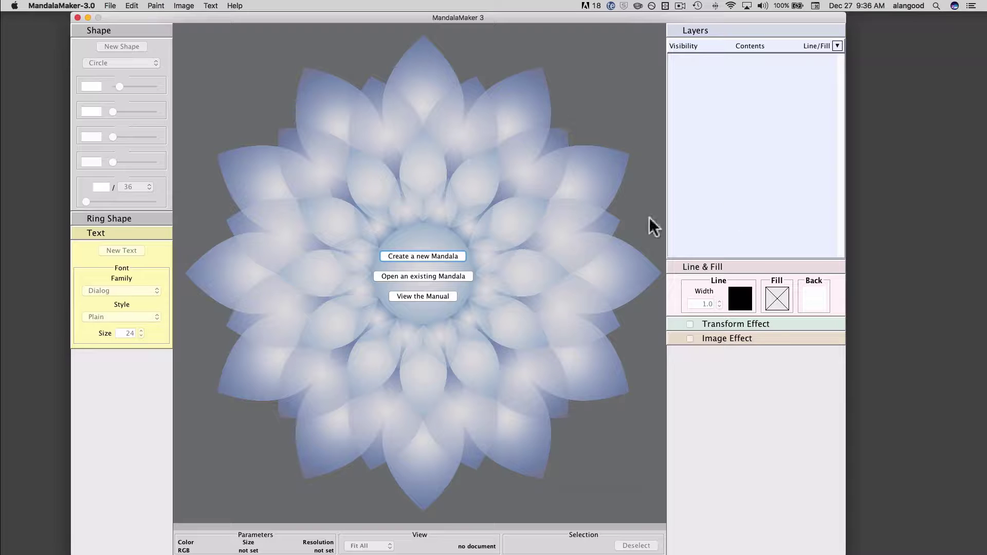
# Start a new blank mandala document, keeping Circle as the shape type
pyautogui.click(437, 255)
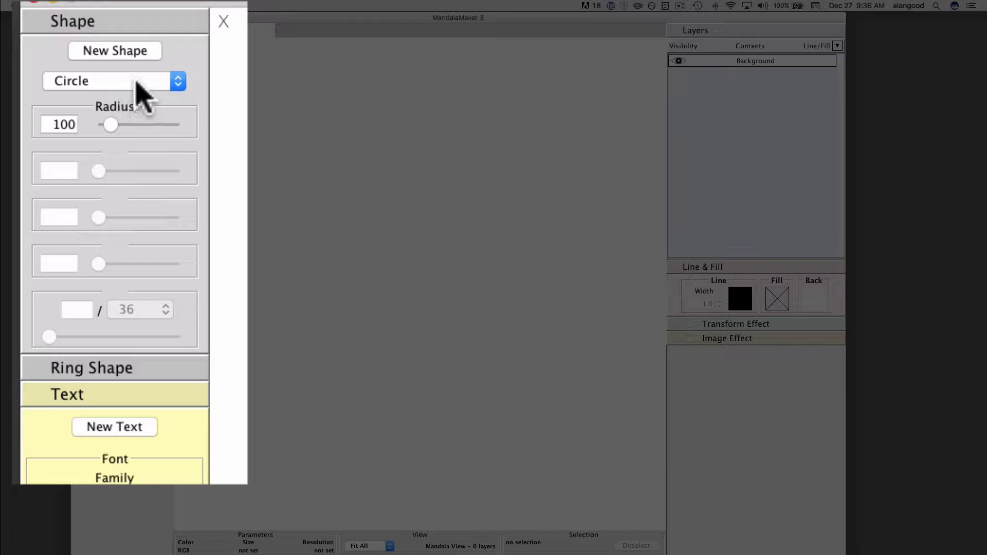
pyautogui.click(175, 80)
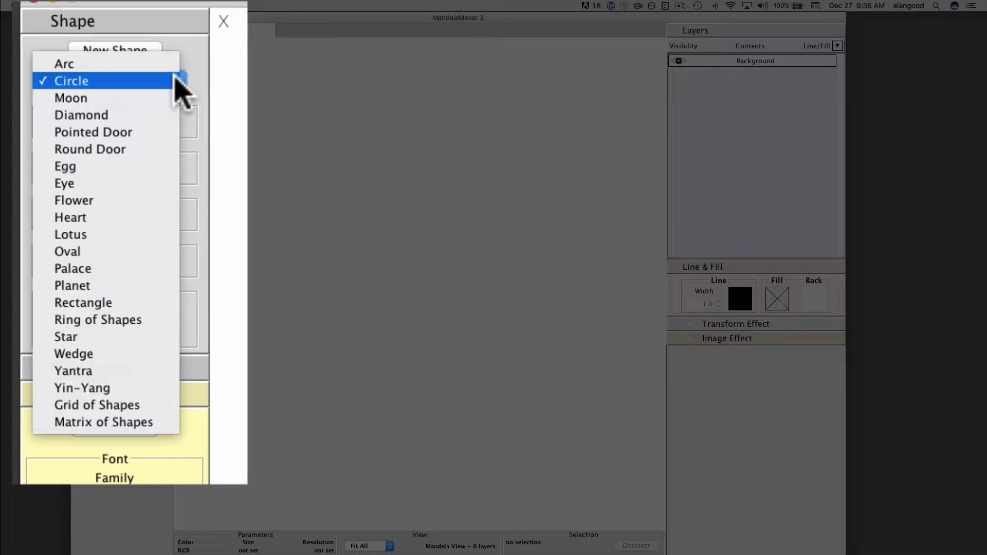
pyautogui.click(175, 81)
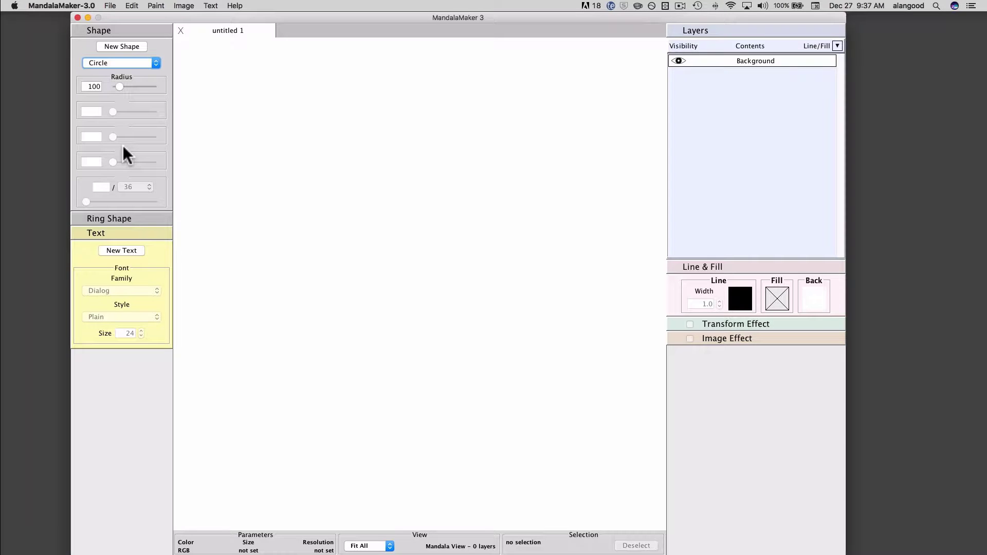
# Add a Circle (R=100) layer at the canvas centre
pyautogui.click(134, 44)
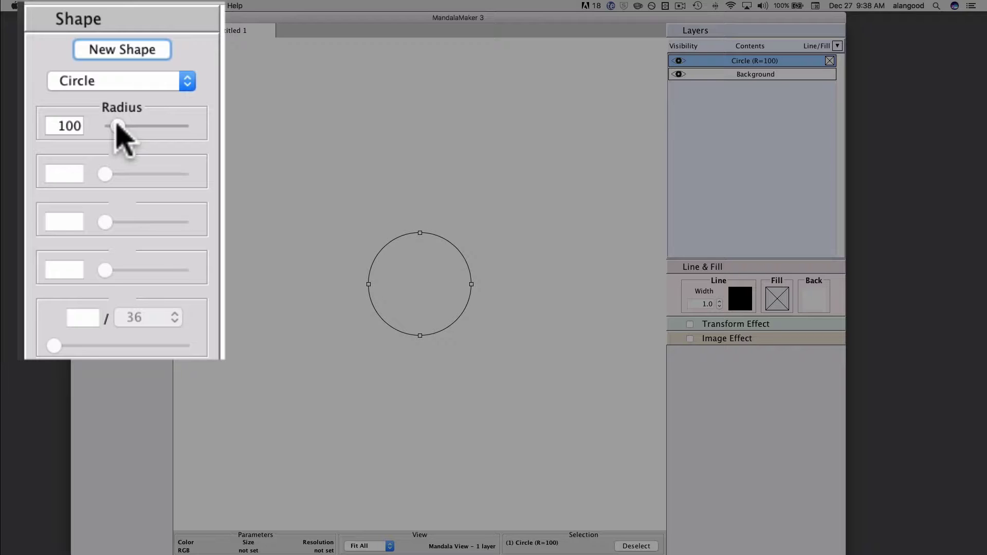
# Enlarge the circle with the Radius slider, then fine-tune the radius to 278
pyautogui.click(116, 126)
pyautogui.moveTo(115, 126); pyautogui.dragTo(136, 126)
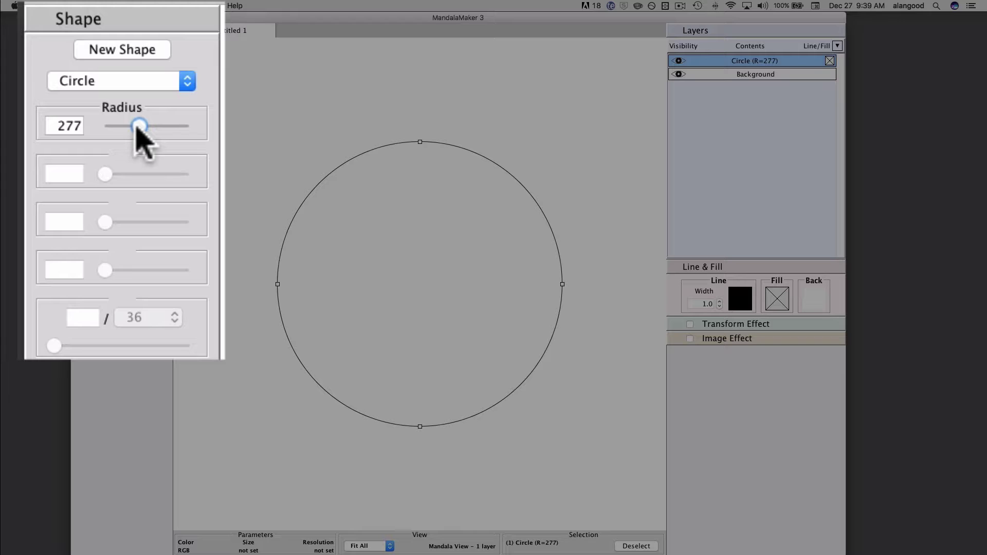
pyautogui.press('Right')
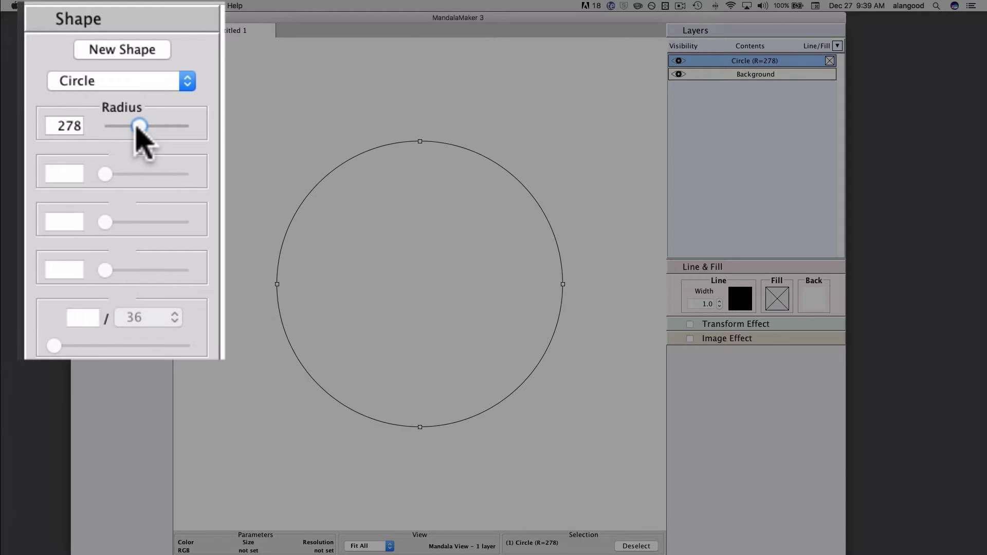
pyautogui.press('Right')
pyautogui.press('Right')
pyautogui.press('Right')
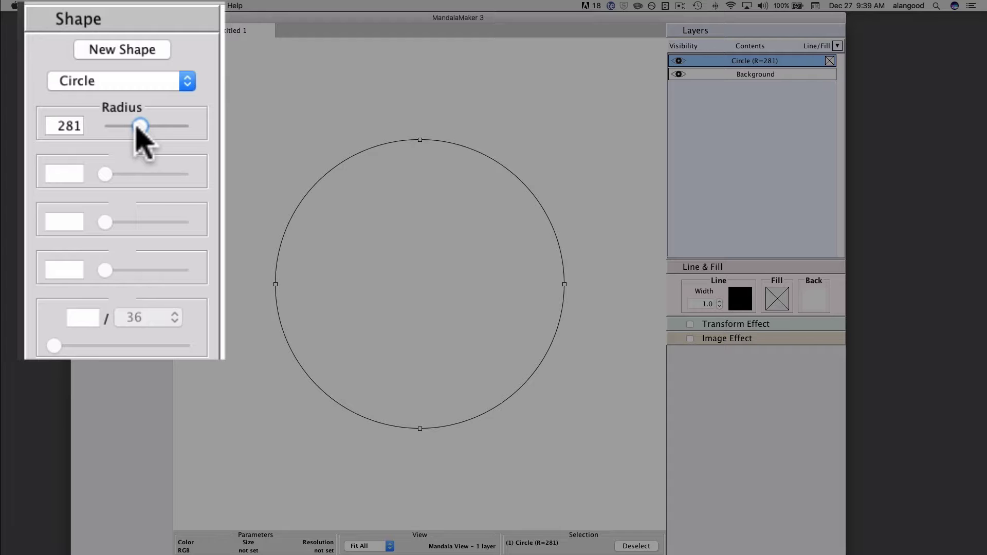
pyautogui.press('Left')
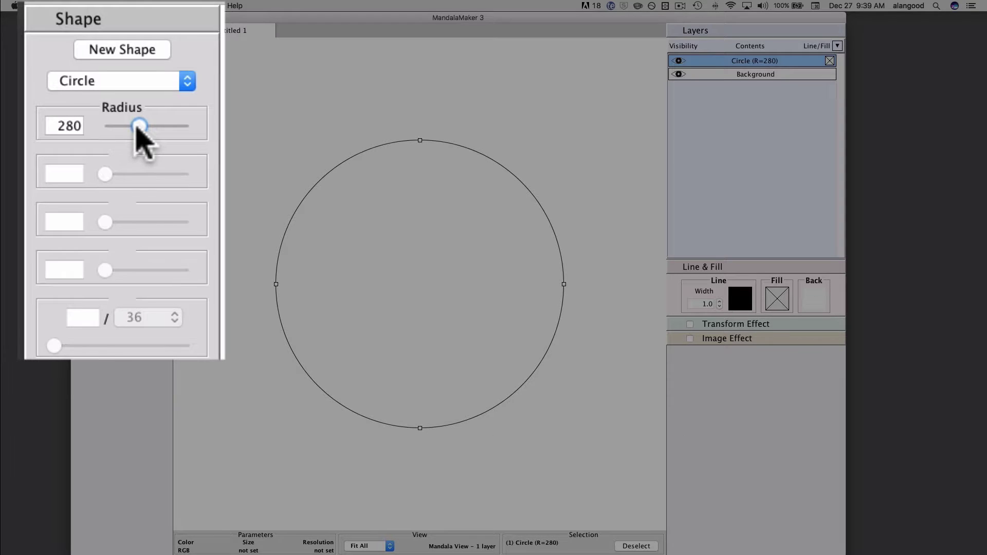
pyautogui.press('Left')
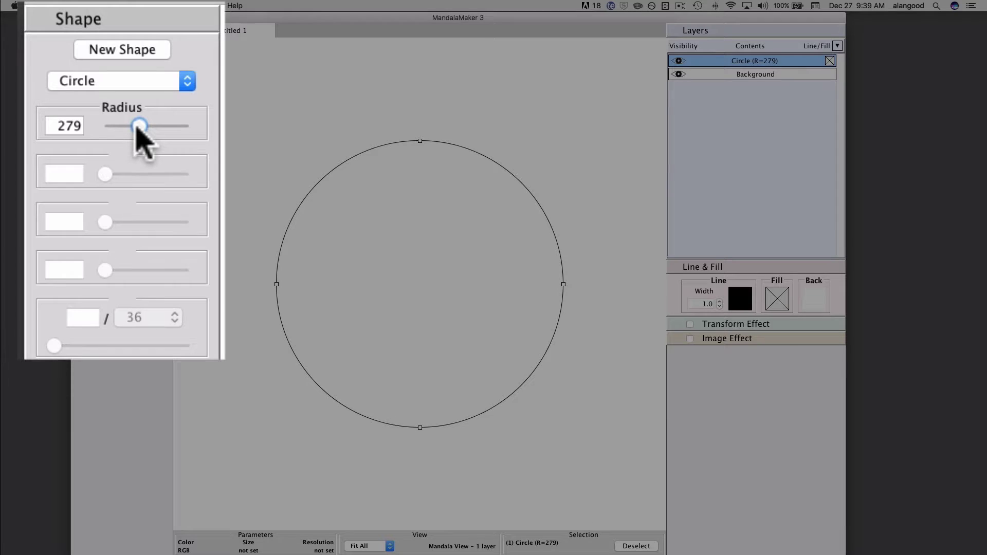
pyautogui.press('Left')
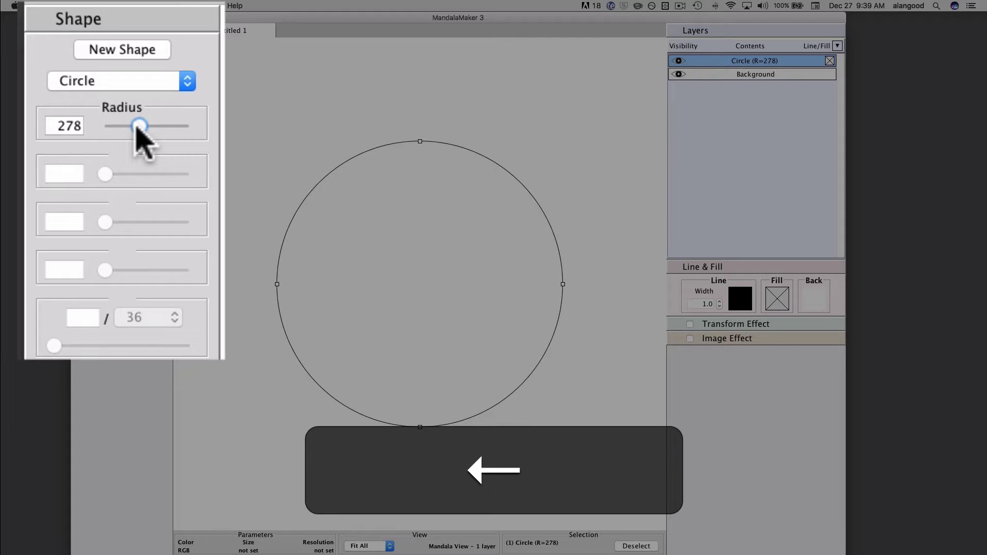
# Enter radius 350, then 900, and drag the radius back down to 308
pyautogui.click(66, 126)
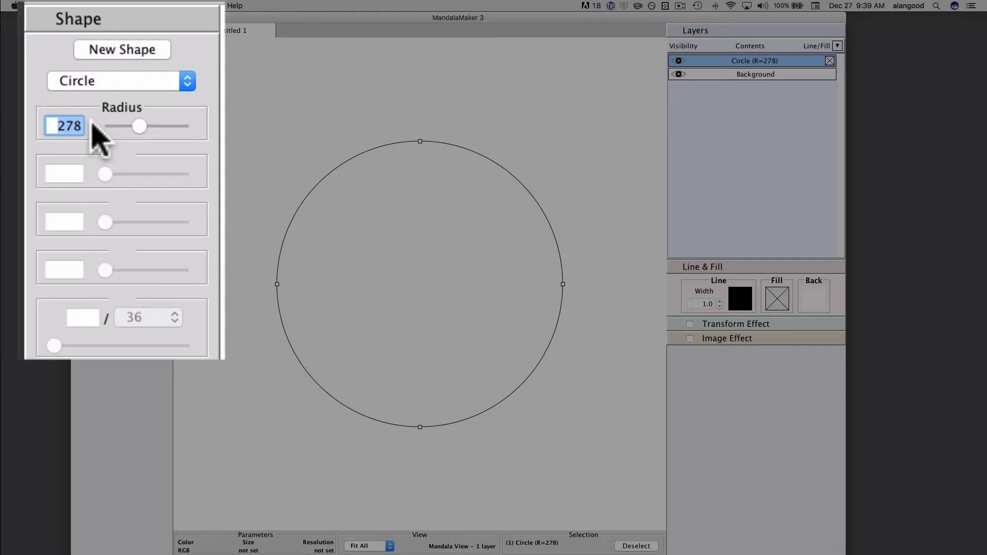
pyautogui.write('350')
pyautogui.press('Return')
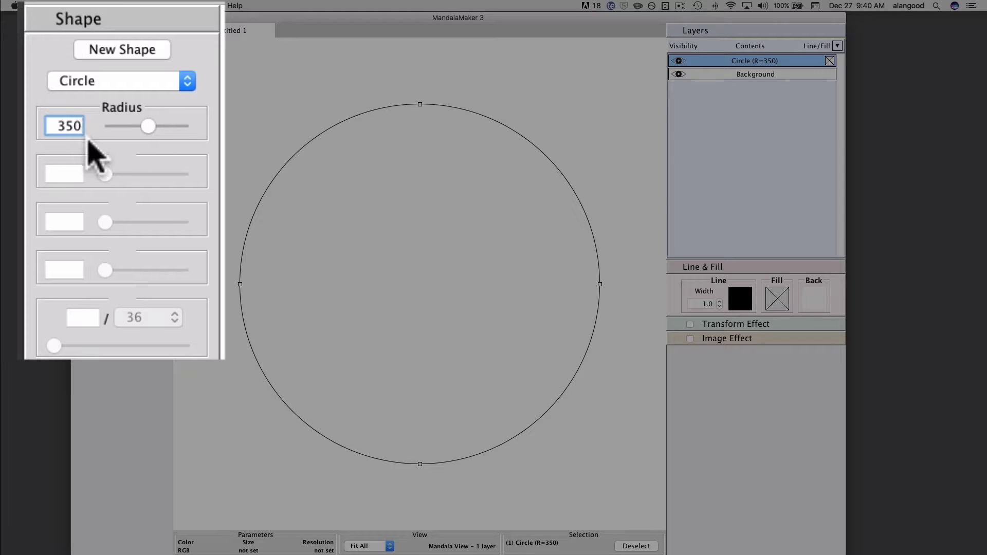
pyautogui.doubleClick(66, 126)
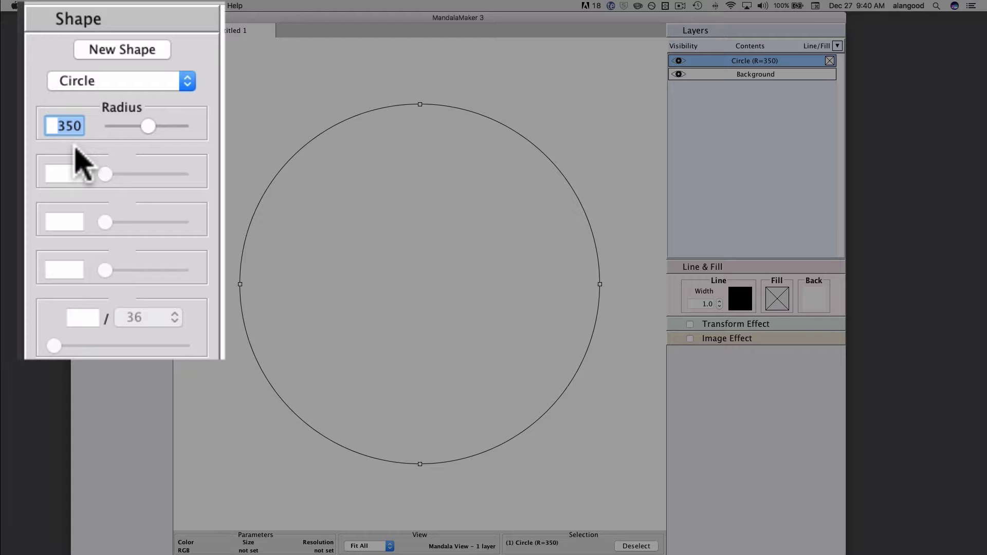
pyautogui.write('900')
pyautogui.press('Return')
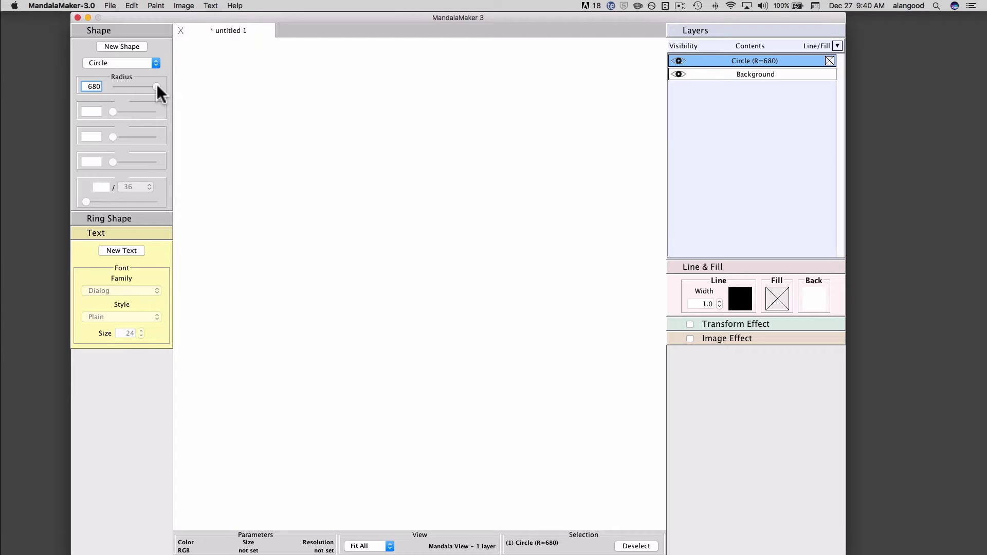
pyautogui.moveTo(156, 86)
pyautogui.mouseDown()
pyautogui.moveTo(134, 88)
pyautogui.moveTo(170, 88)
pyautogui.mouseUp()
pyautogui.moveTo(157, 85); pyautogui.dragTo(133, 87)
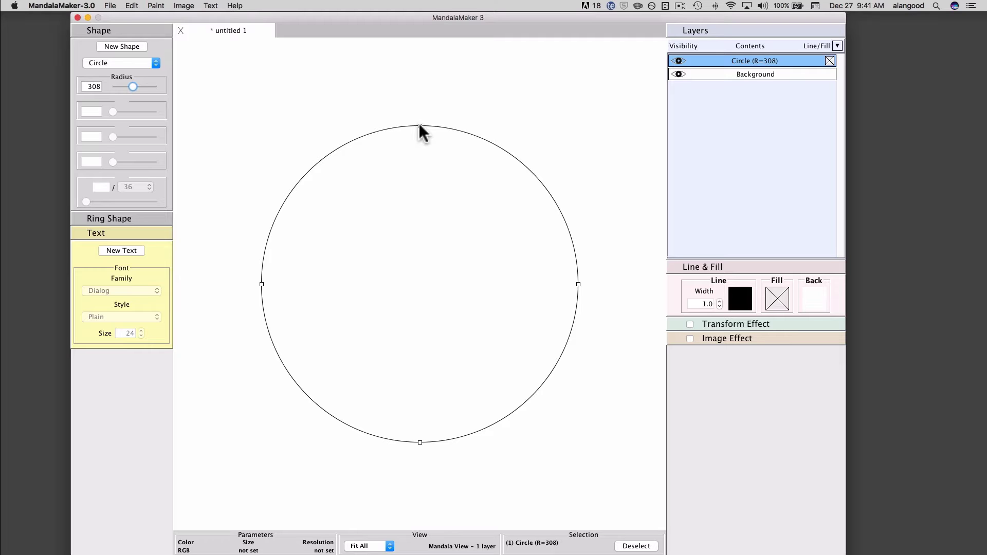
# Resize the circle by its top handle so it reads R=253
pyautogui.moveTo(419, 125); pyautogui.dragTo(421, 151)
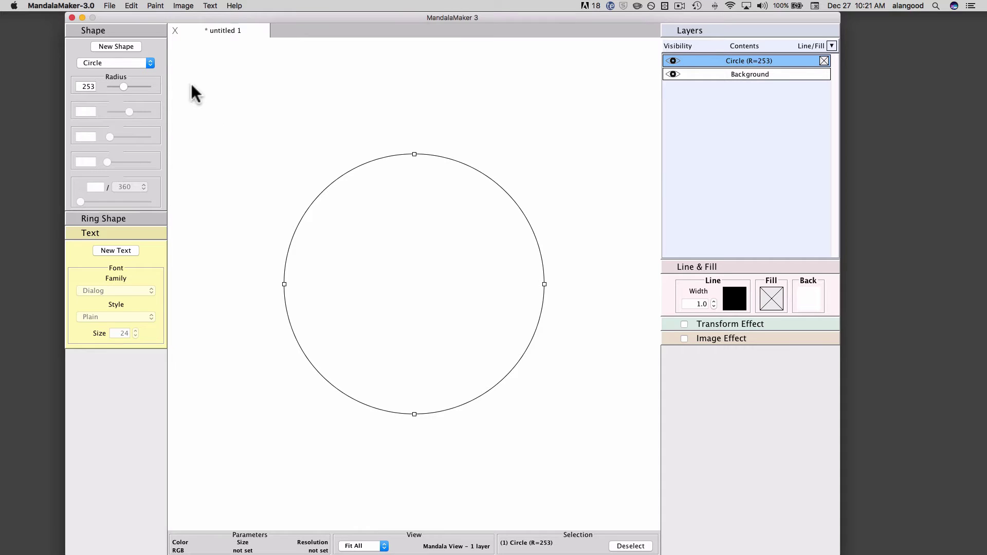
# Add a second circle layer and shrink its radius to 190
pyautogui.click(125, 44)
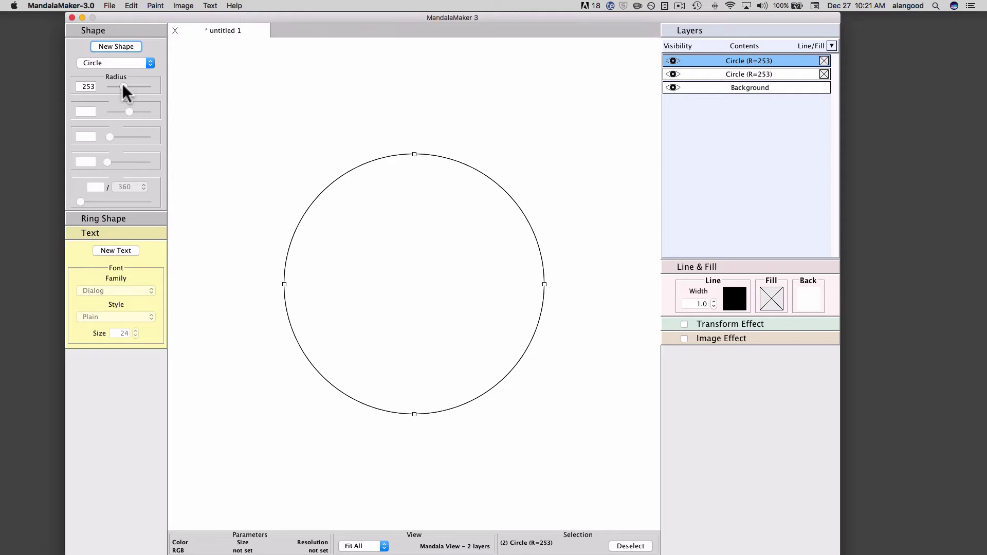
pyautogui.moveTo(123, 85); pyautogui.dragTo(119, 86)
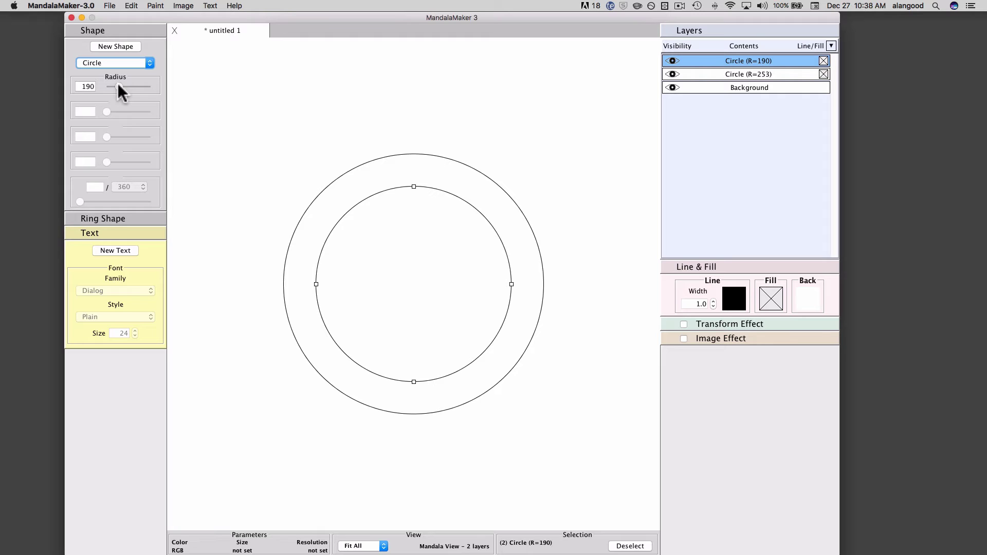
# Turn the inner circle into a diamond with length 174, rotated 145 degrees
pyautogui.click(148, 62)
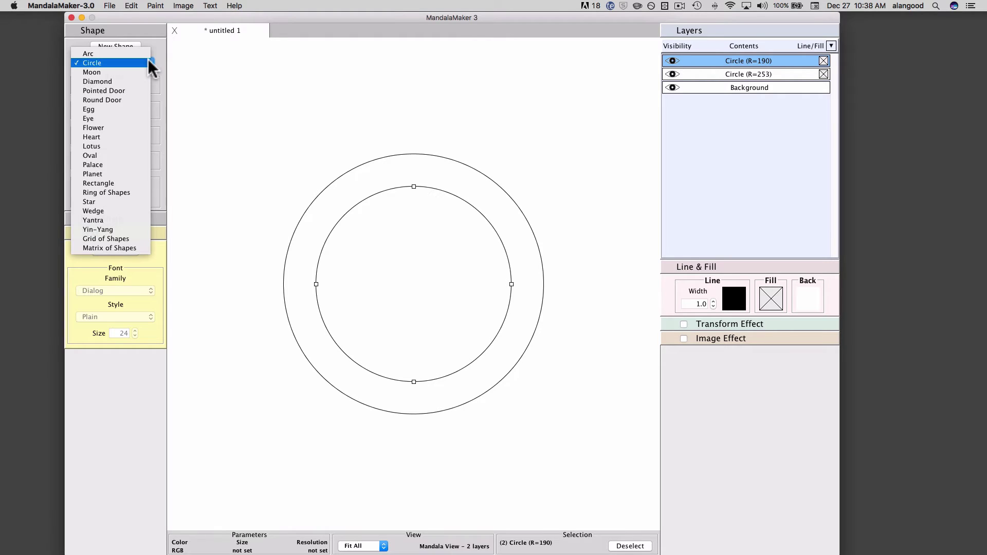
pyautogui.click(132, 81)
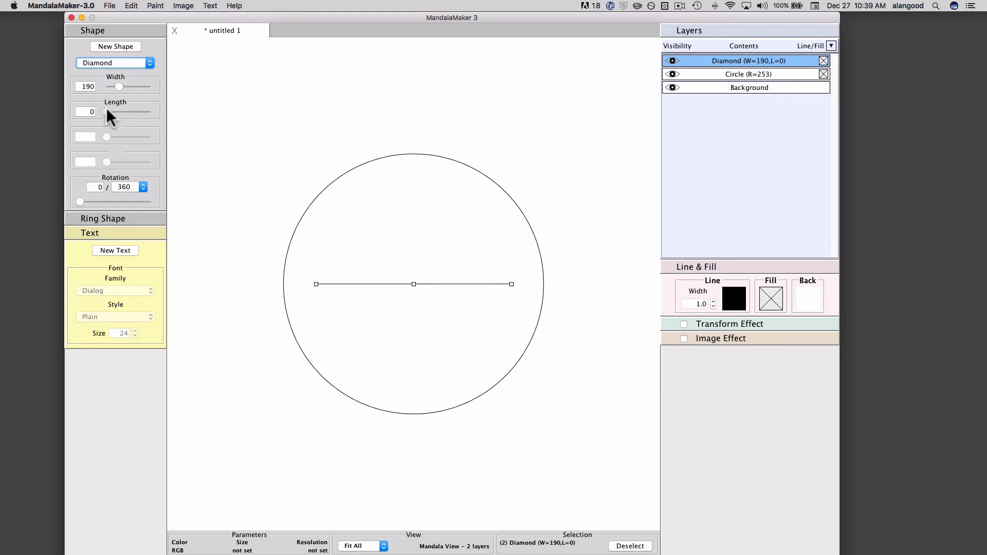
pyautogui.moveTo(105, 110); pyautogui.dragTo(116, 109)
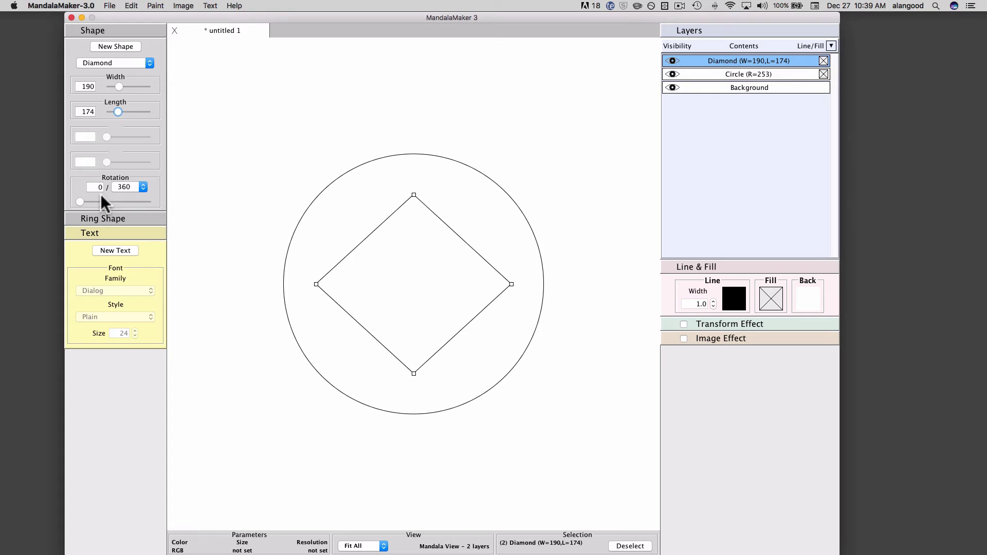
pyautogui.moveTo(79, 199)
pyautogui.mouseDown()
pyautogui.moveTo(118, 197)
pyautogui.moveTo(76, 198)
pyautogui.mouseUp()
# Deselect the diamond and bring up the list of shape types
pyautogui.click(296, 141)
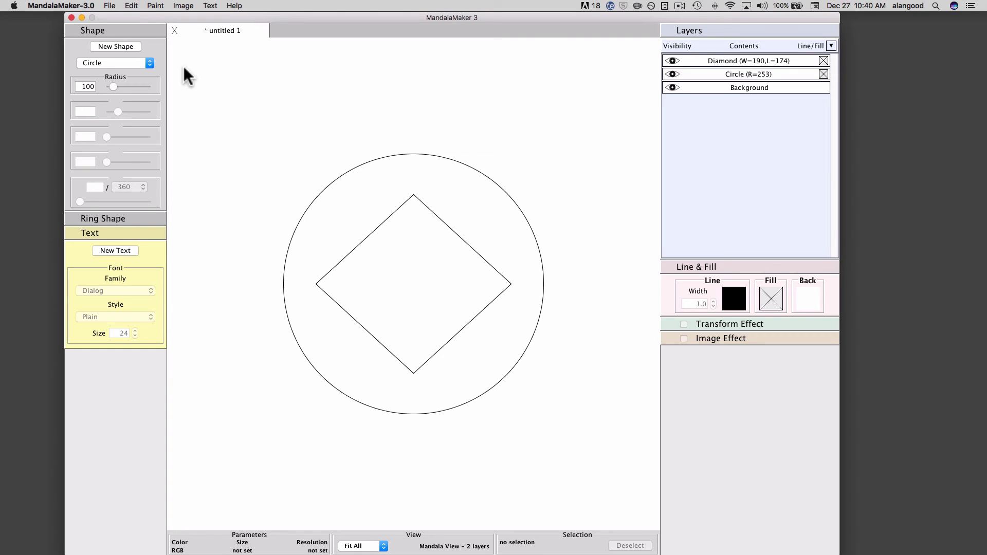
pyautogui.click(148, 63)
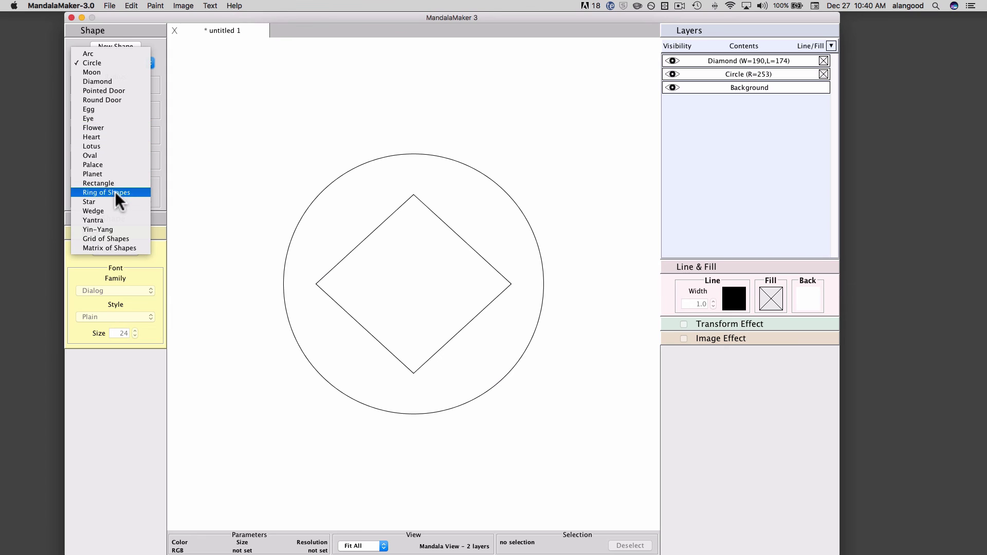
# Choose Diamond and add a new Diamond (W=75, L=100) layer
pyautogui.click(129, 81)
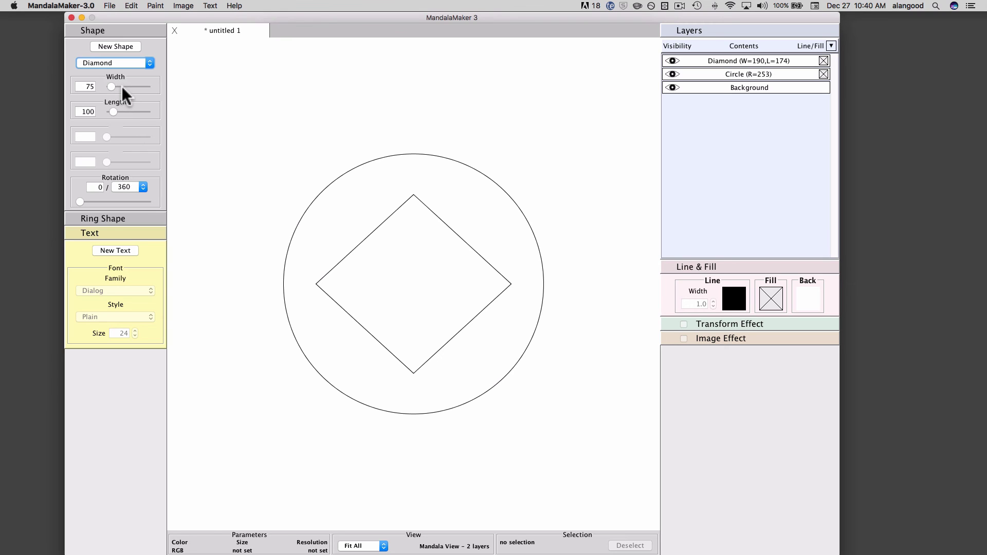
pyautogui.click(124, 44)
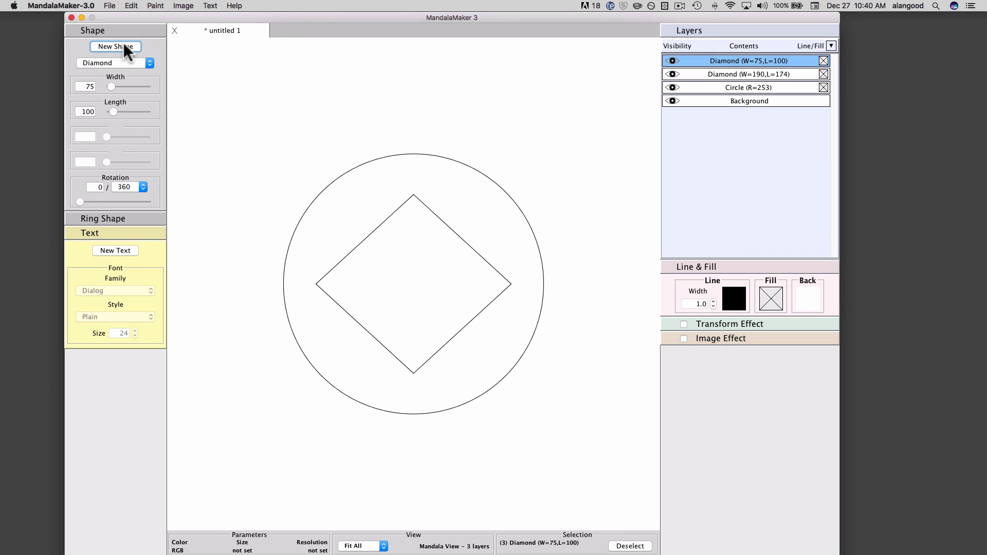